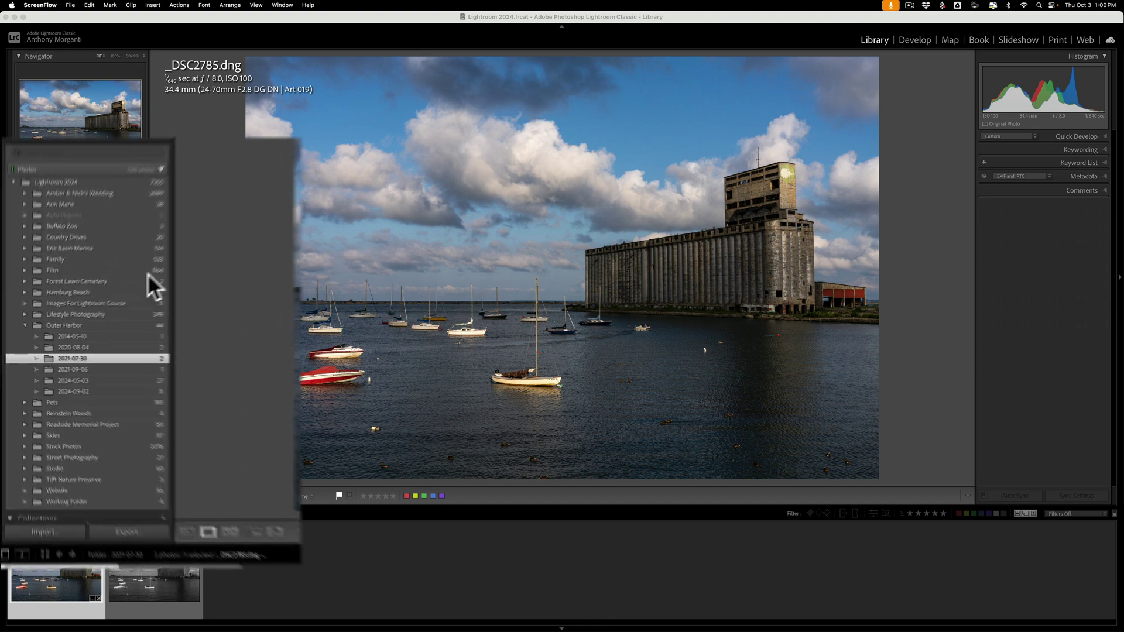
Step: Give folder 2021-07-30 a Red color label, then view 2020-08-04 and return
scroll(103, 231, "up", 3)
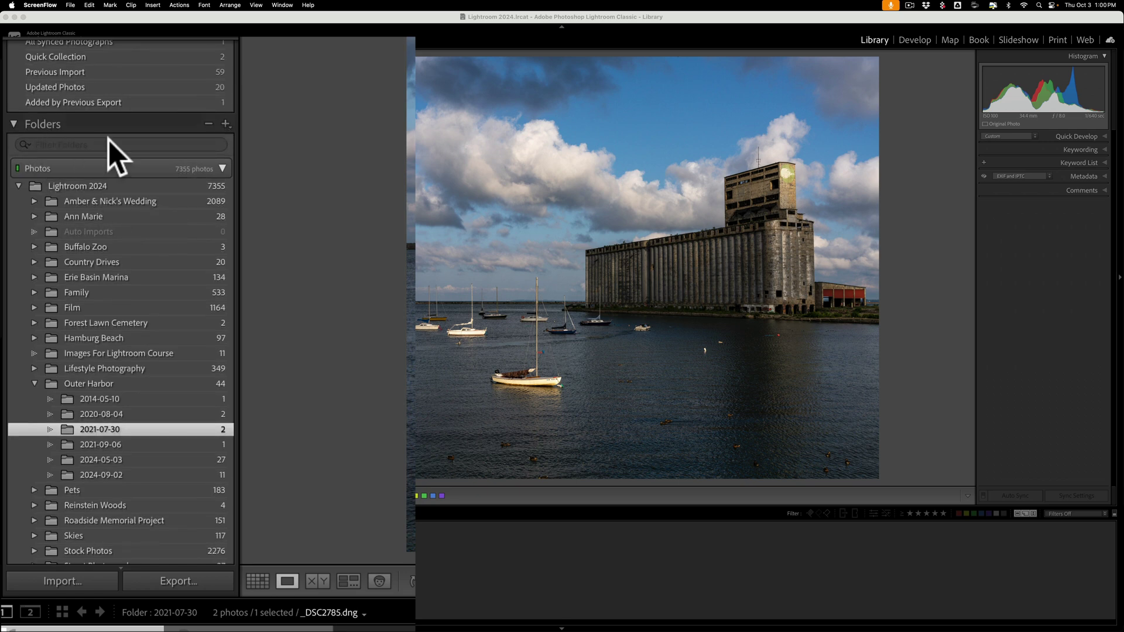
scroll(108, 139, "down", 2)
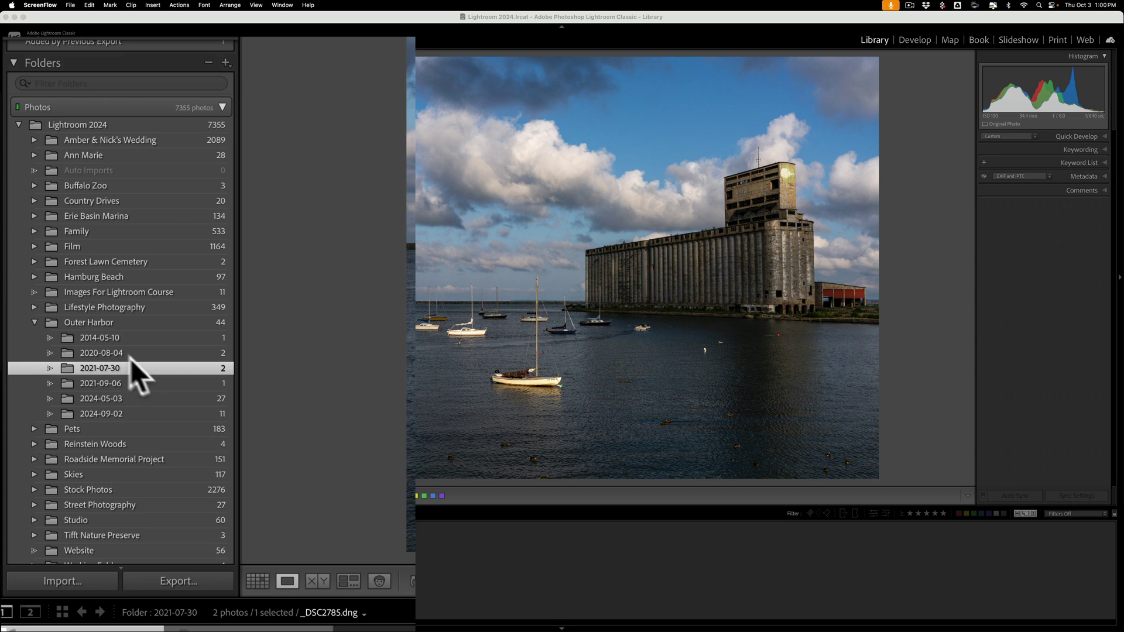
scroll(121, 403, "down", 2)
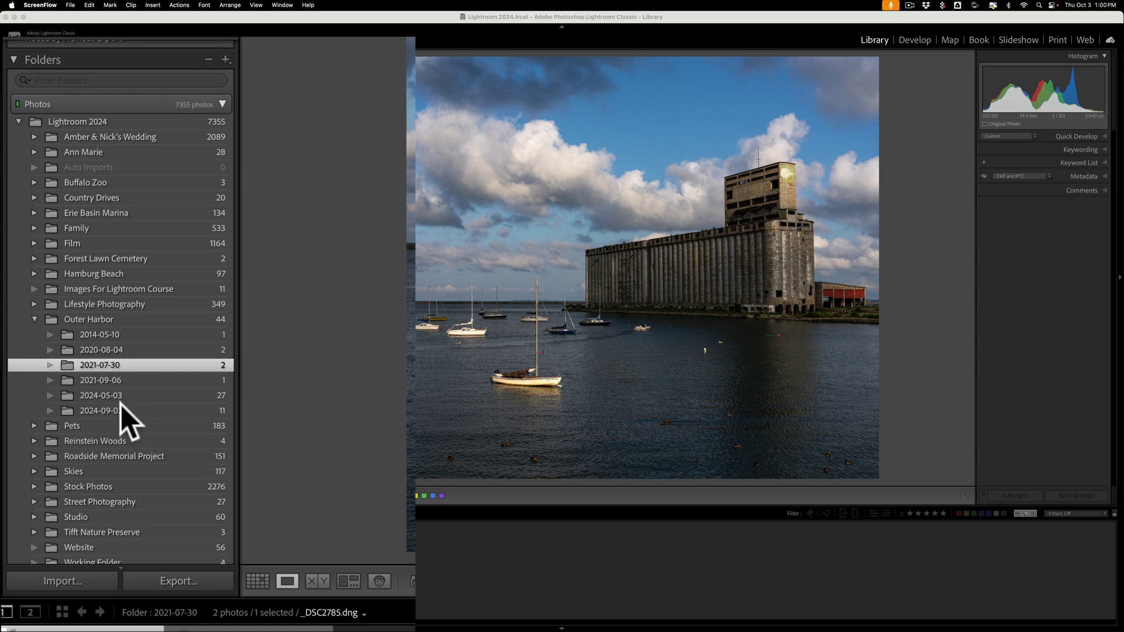
right_click(155, 352)
mouse_move(232, 435)
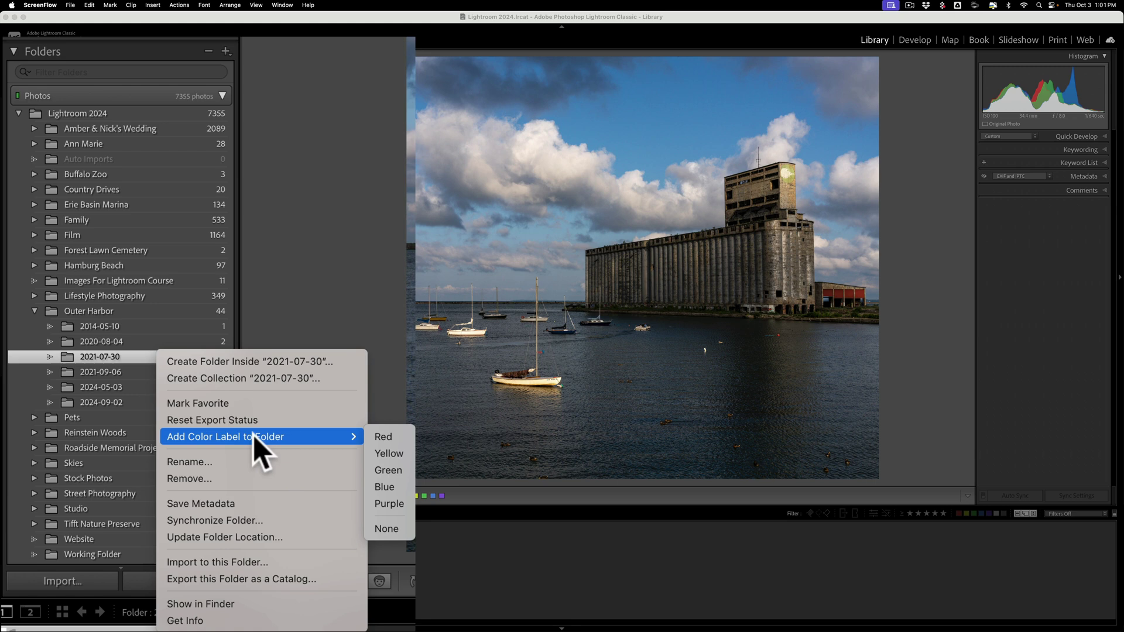
left_click(381, 438)
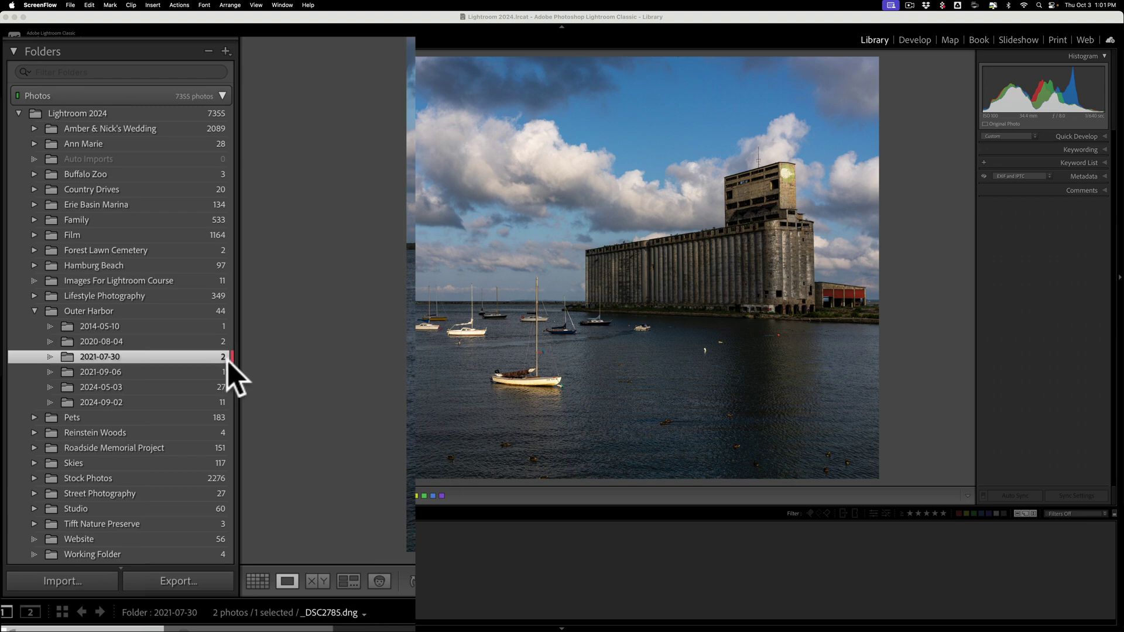
left_click(126, 341)
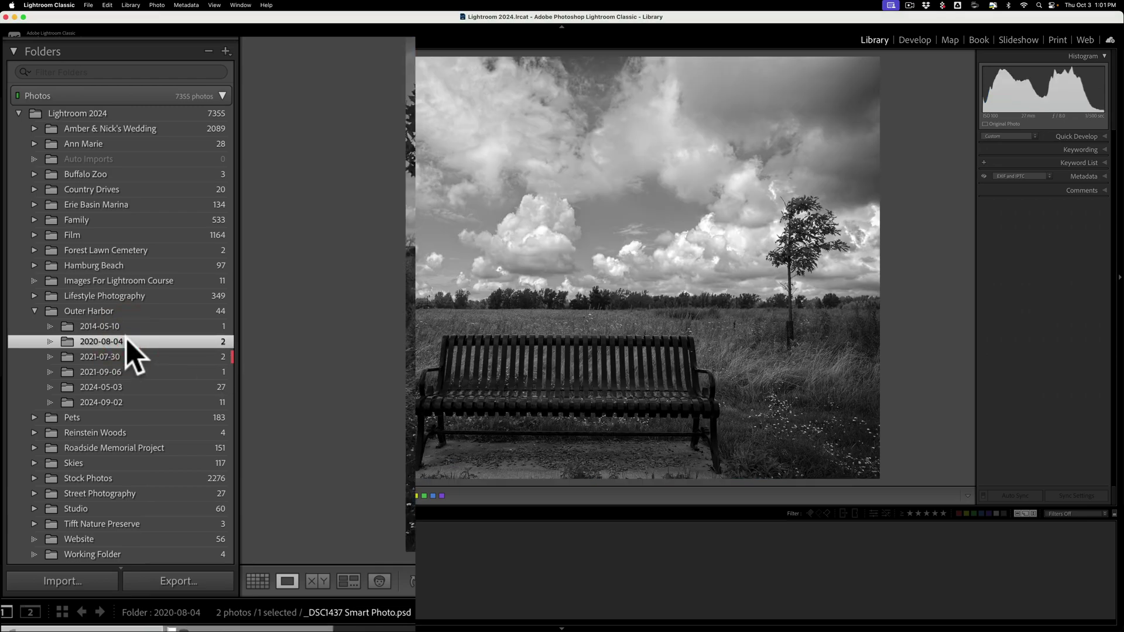
left_click(171, 355)
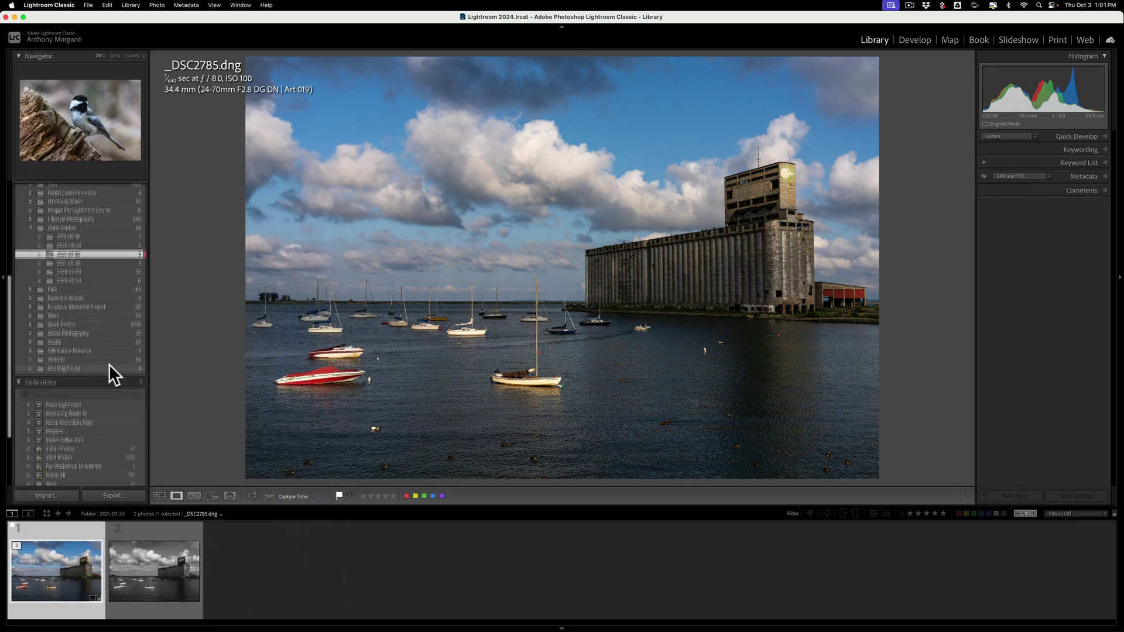
Step: Select the Skies collection under Collections and apply a Yellow color label to it
scroll(109, 364, "down", 3)
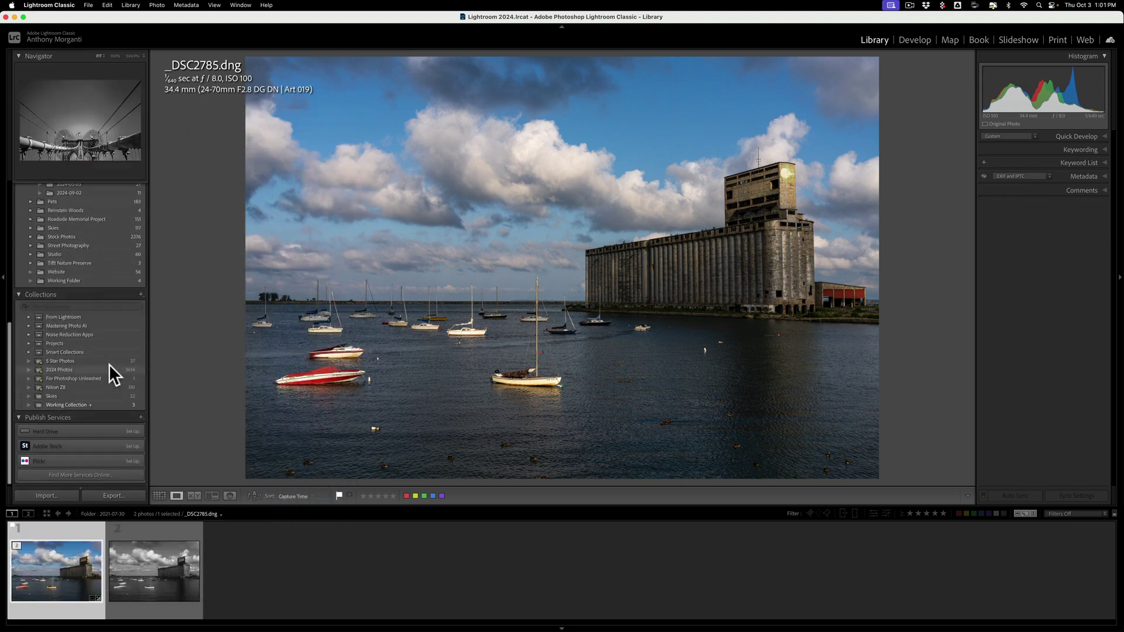
left_click(69, 395)
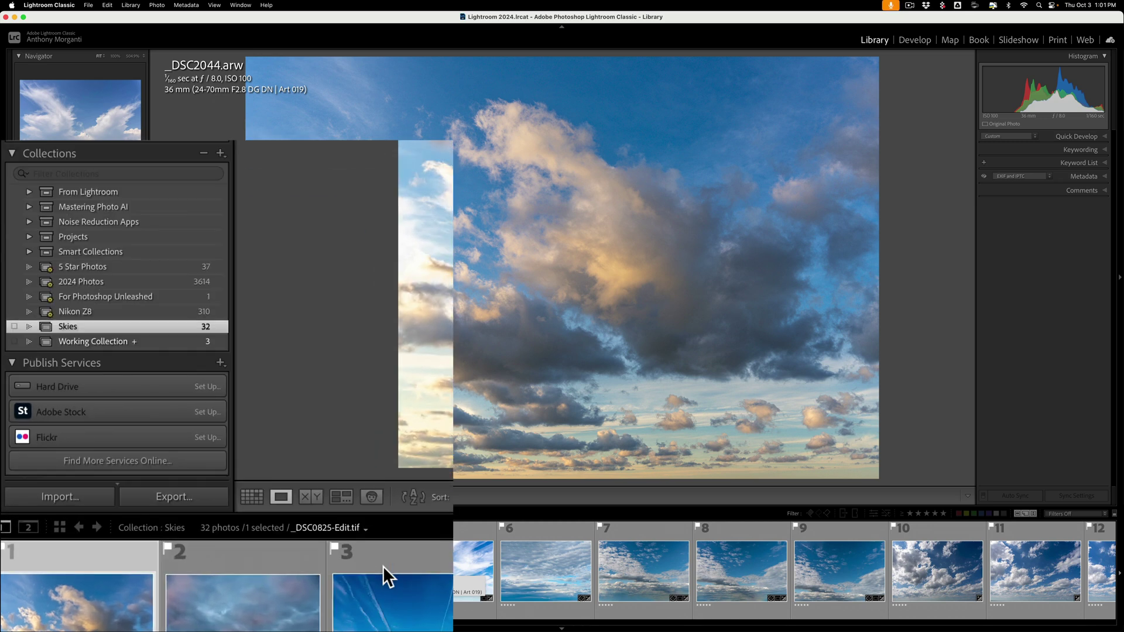
right_click(159, 324)
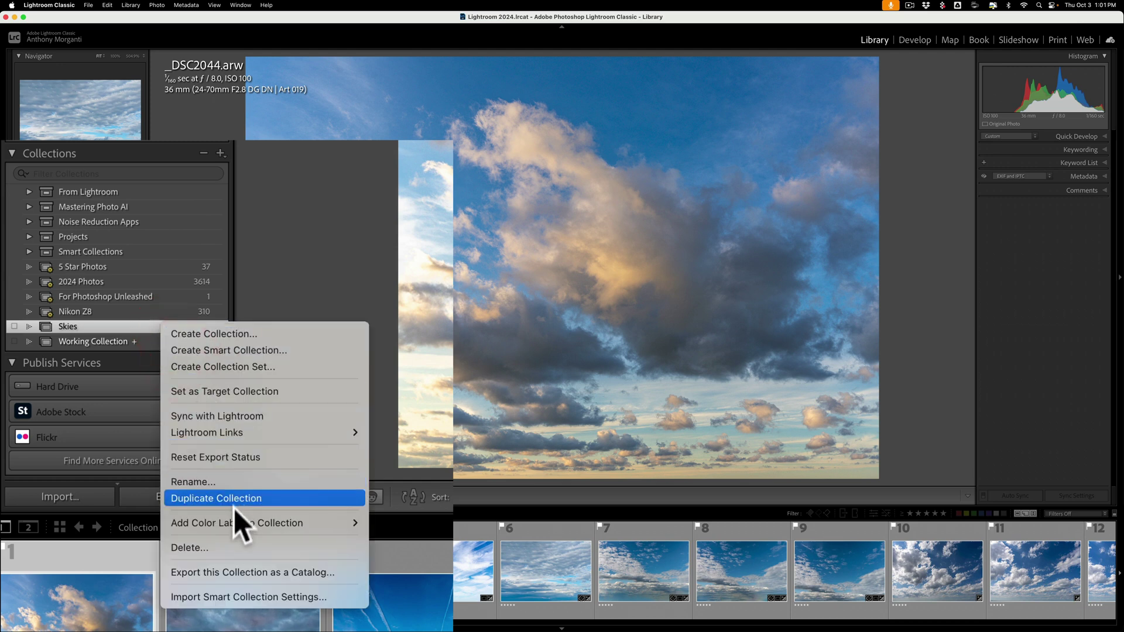
mouse_move(230, 519)
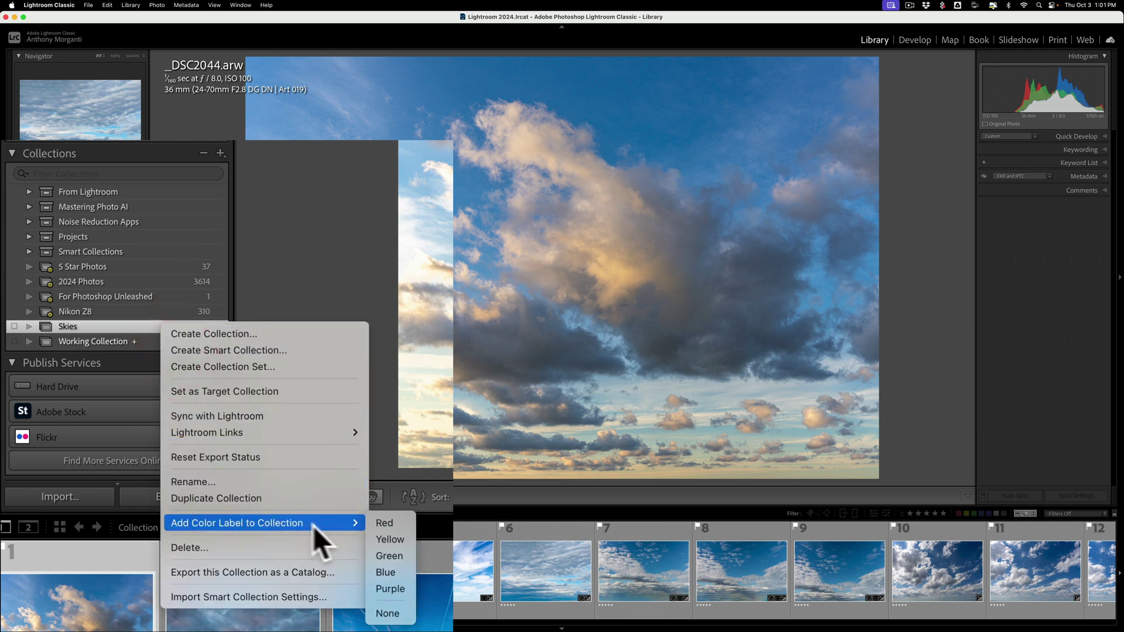
left_click(384, 537)
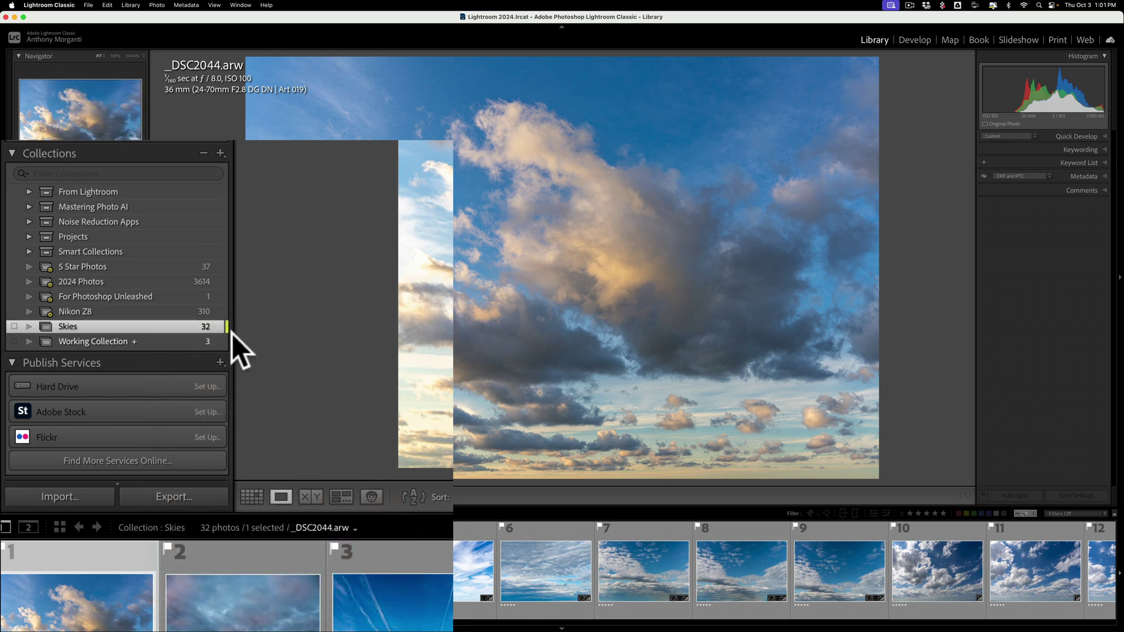
Step: Set the Skies collection's color label to None
right_click(181, 324)
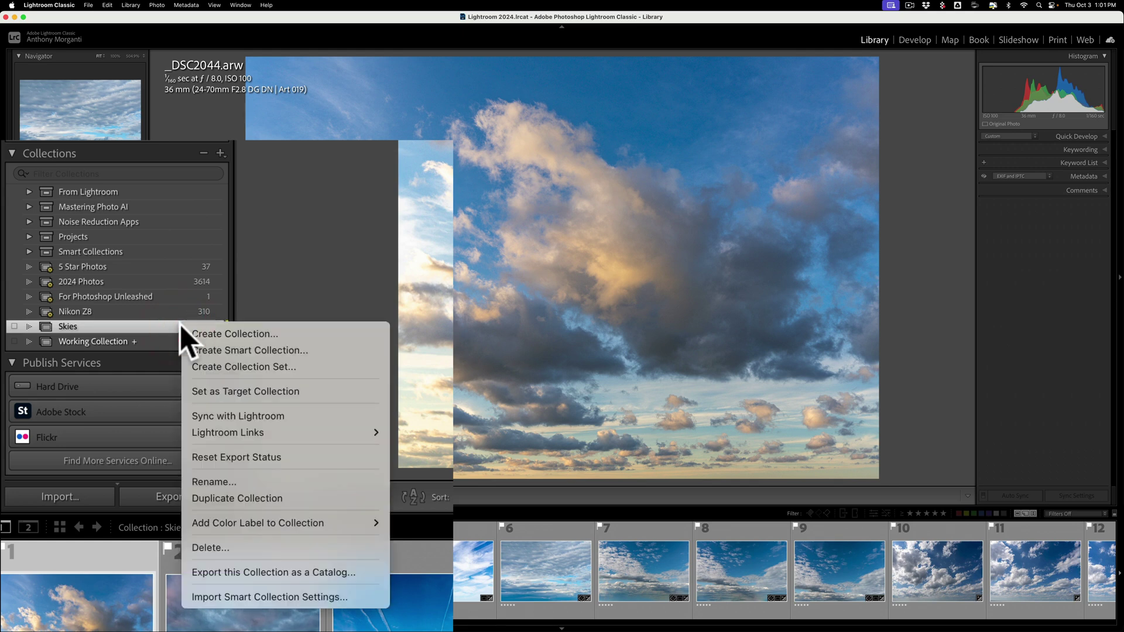
mouse_move(280, 521)
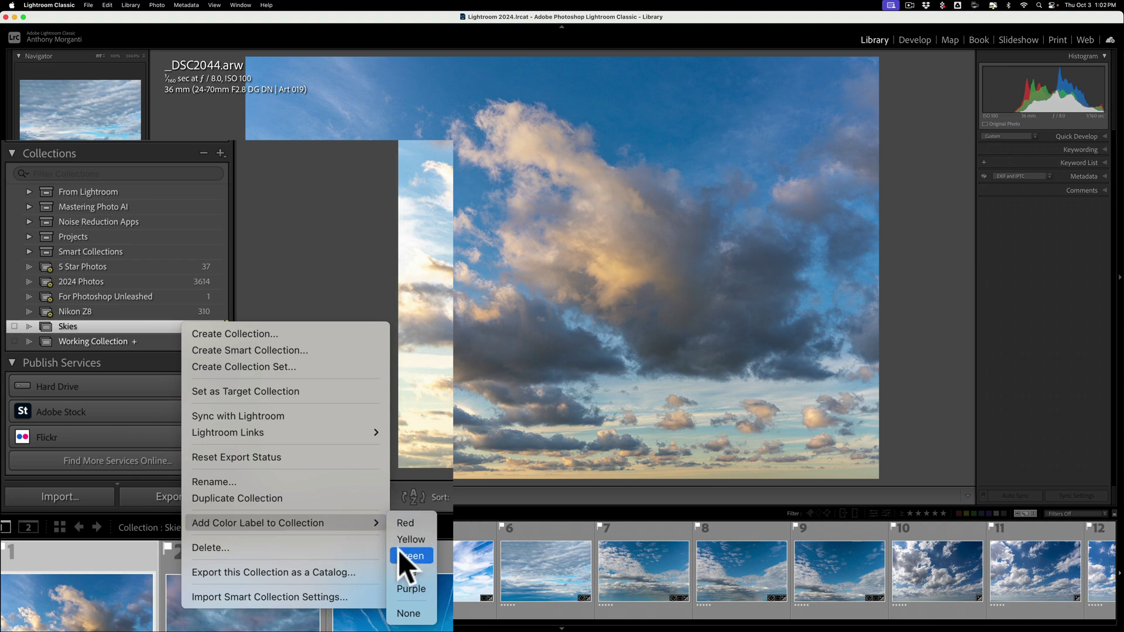
left_click(409, 613)
Step: Set folder 2021-07-30's color label to None, removing the red label
scroll(194, 261, "up", 5)
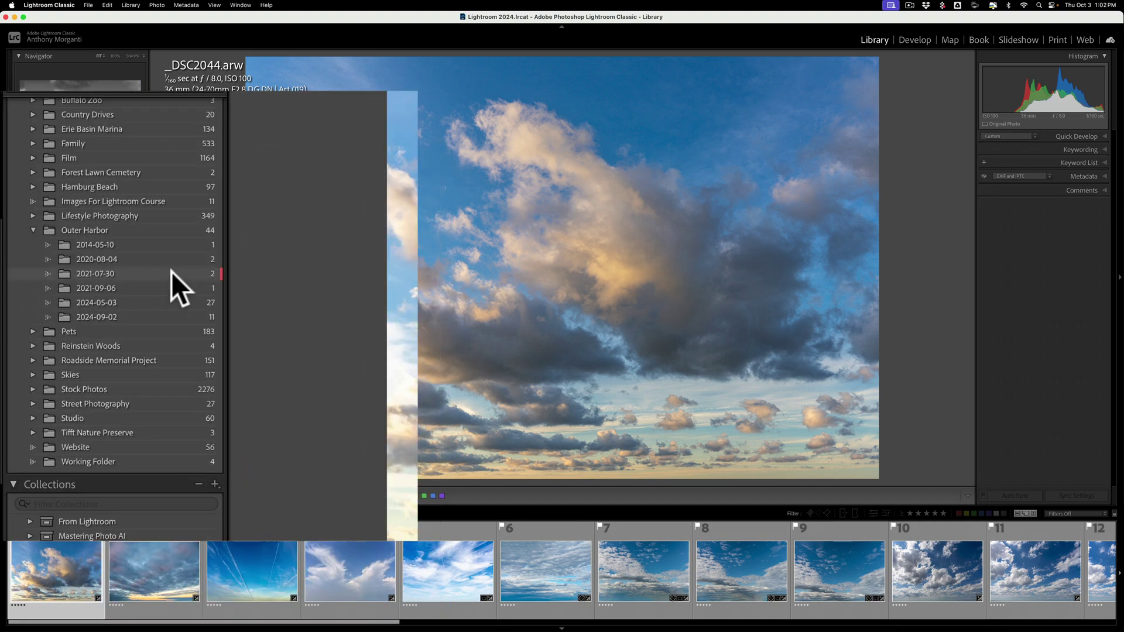
left_click(171, 272)
right_click(171, 272)
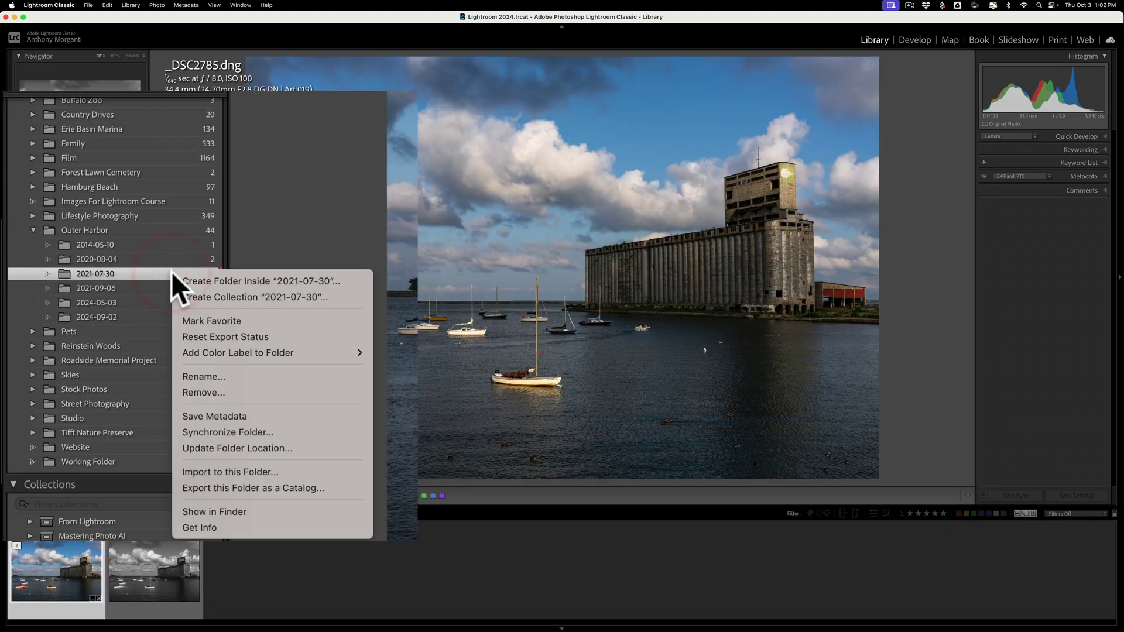
mouse_move(238, 349)
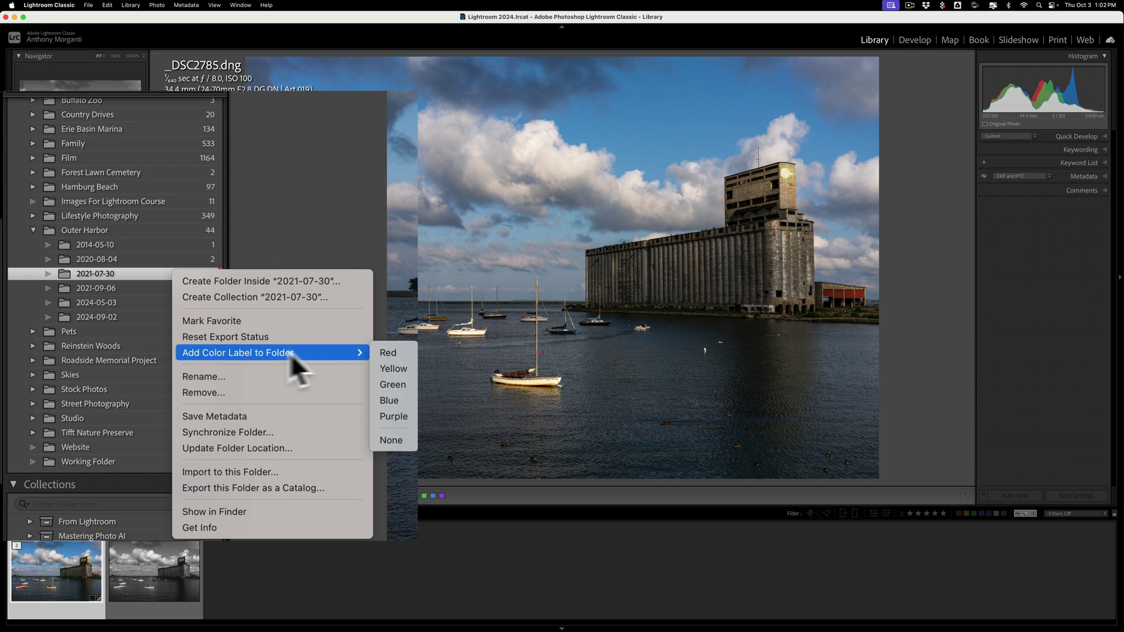
left_click(388, 439)
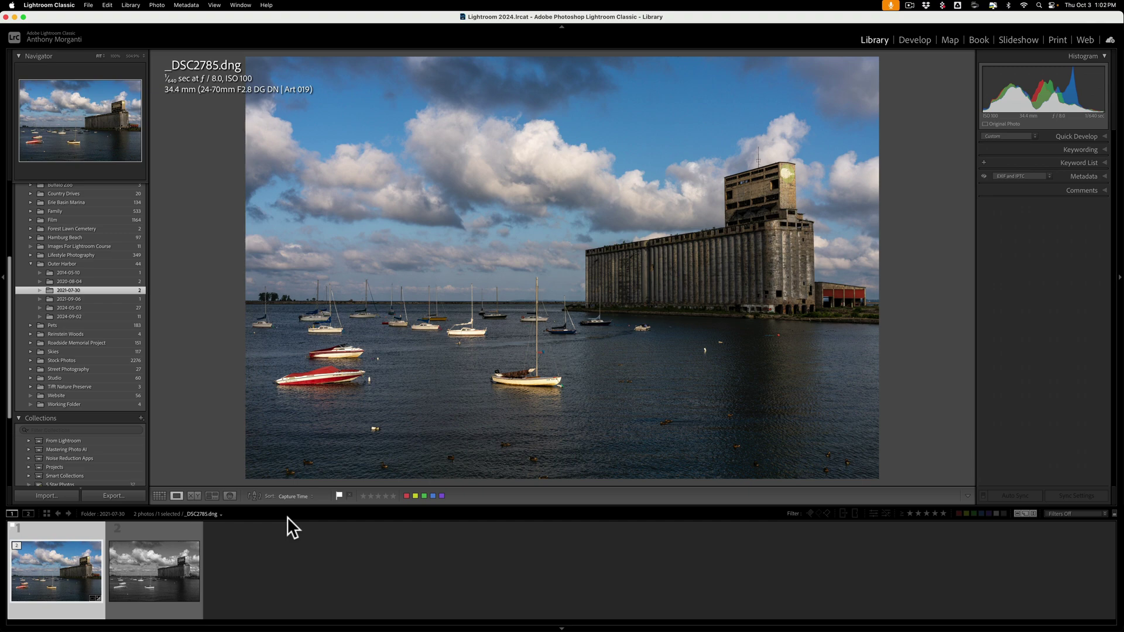
Step: Add folder 2021-07-30 to favorite sources from the filmstrip source menu
key("F6")
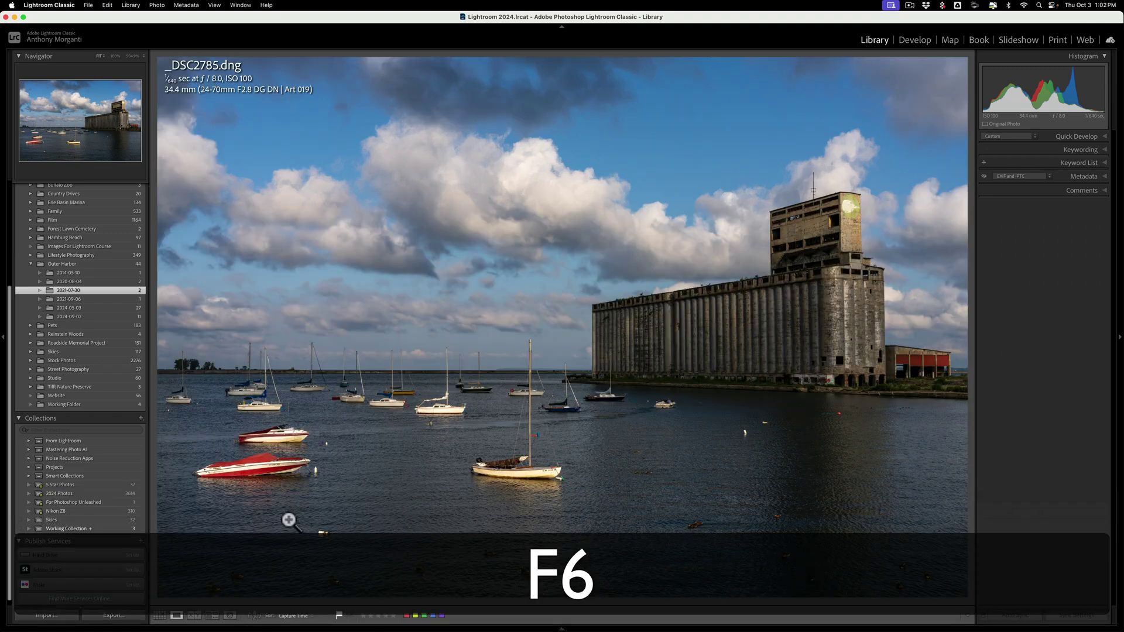
key("F6")
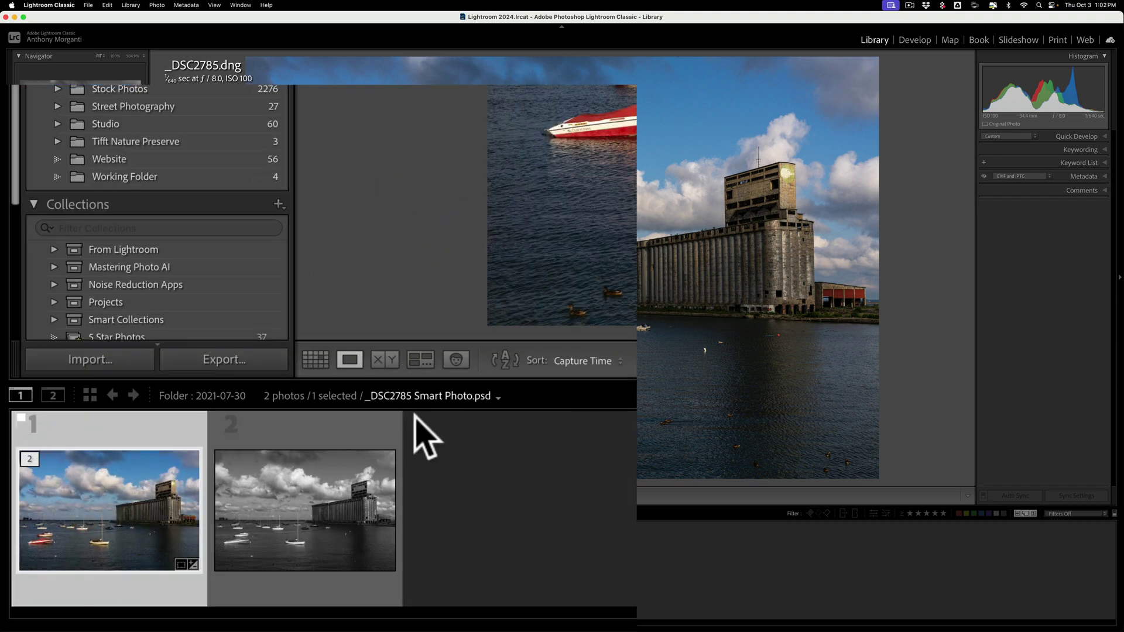
left_click(434, 394)
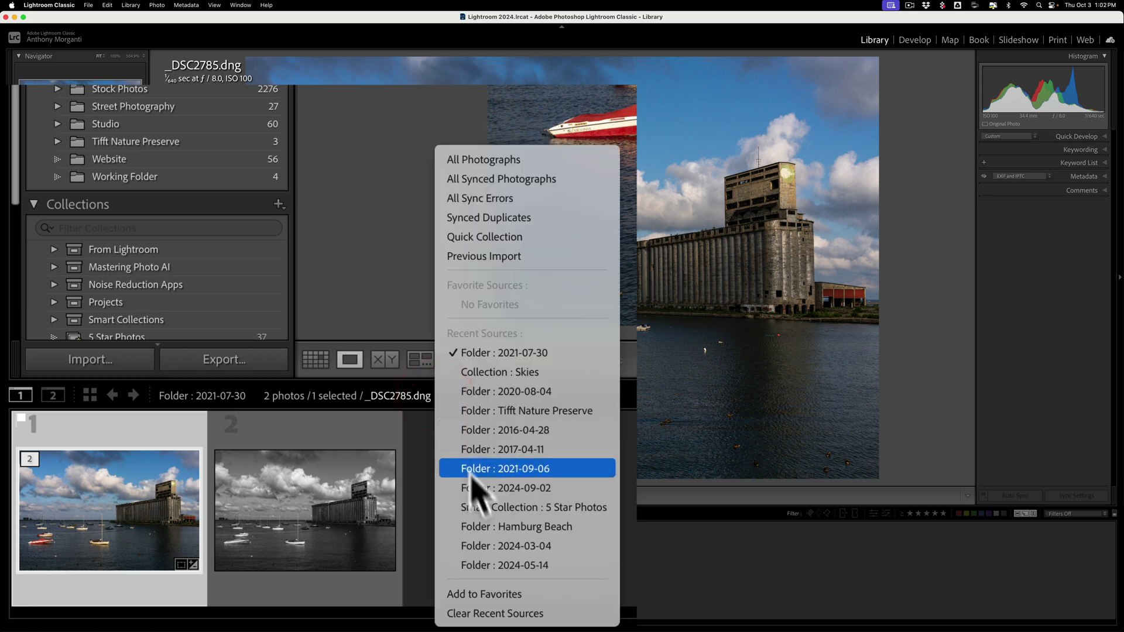
left_click(498, 587)
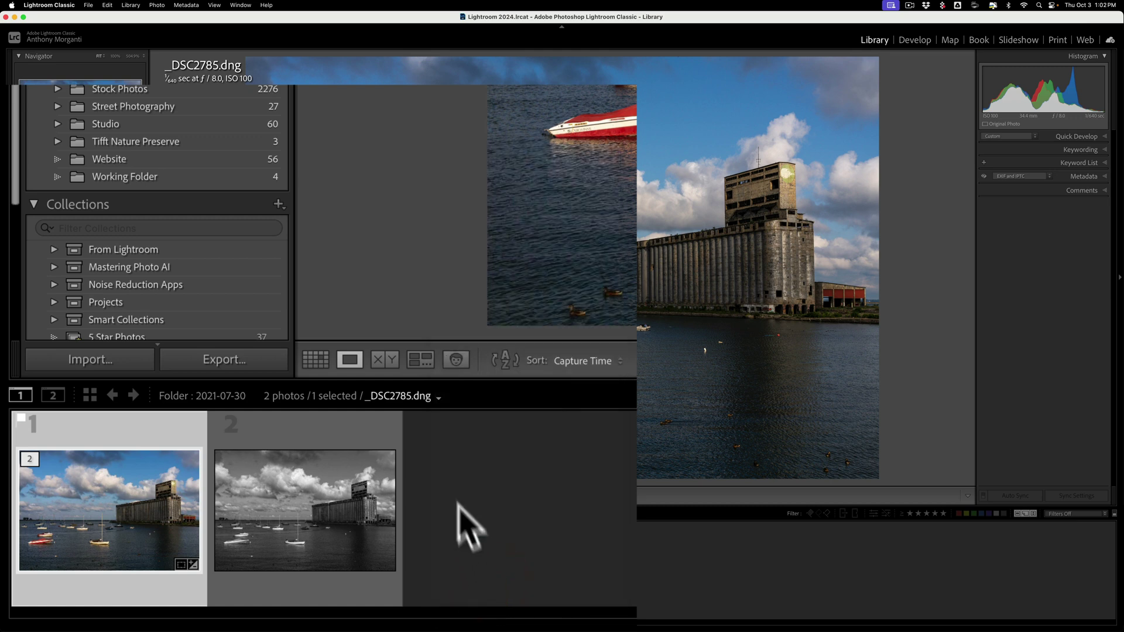
Step: Switch to the Forest Lawn Cemetery folder, then back to favorite folder 2021-07-30
left_click(417, 396)
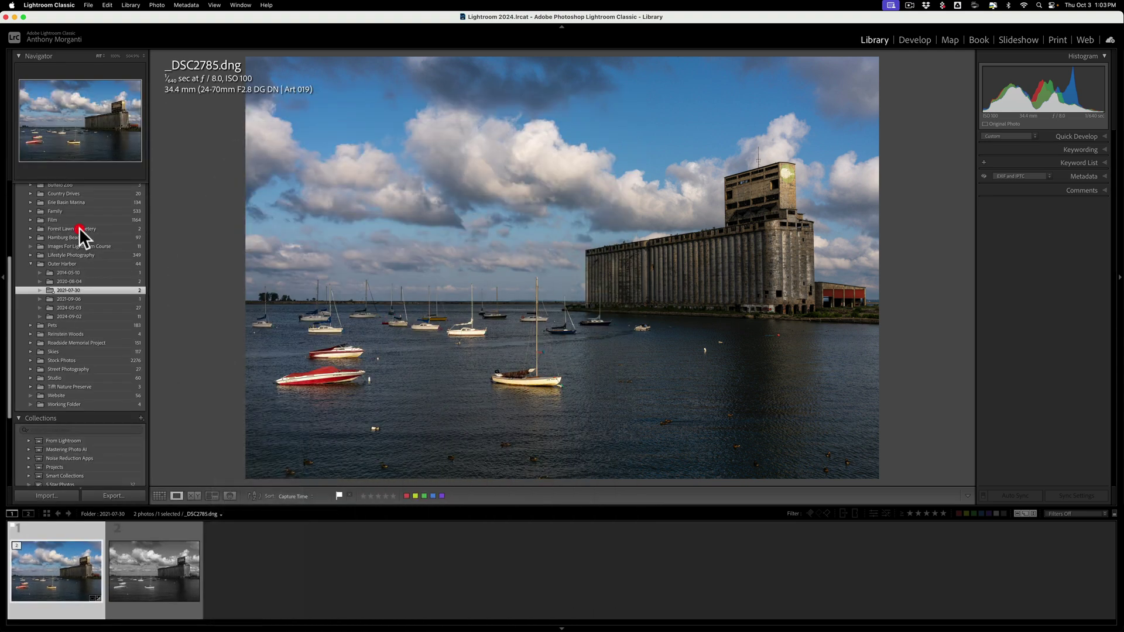
left_click(79, 228)
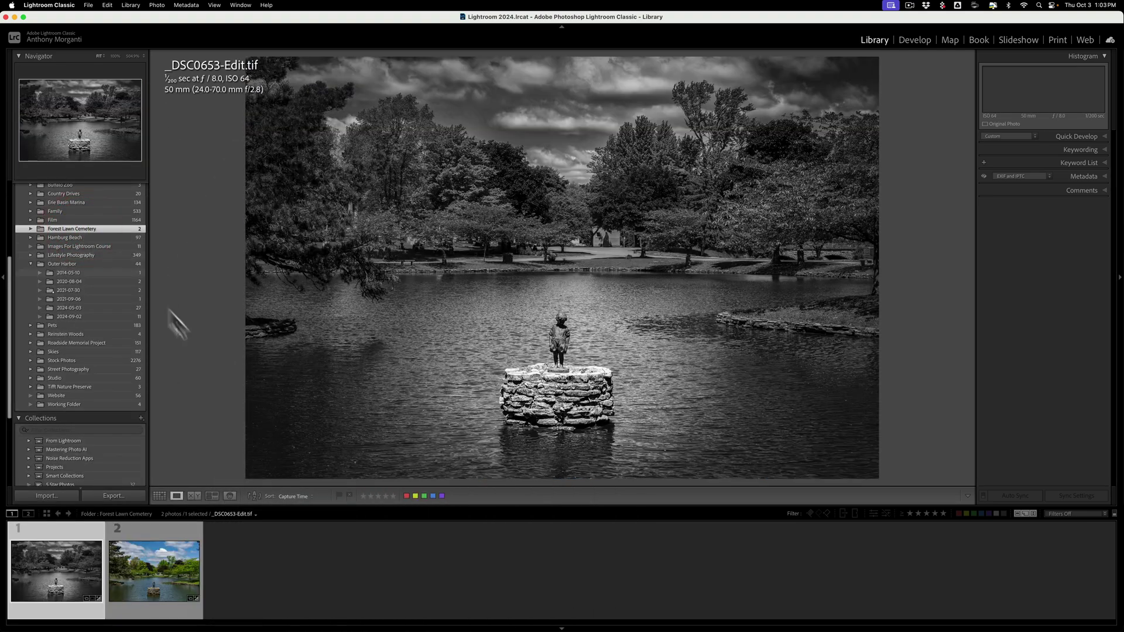
left_click(255, 515)
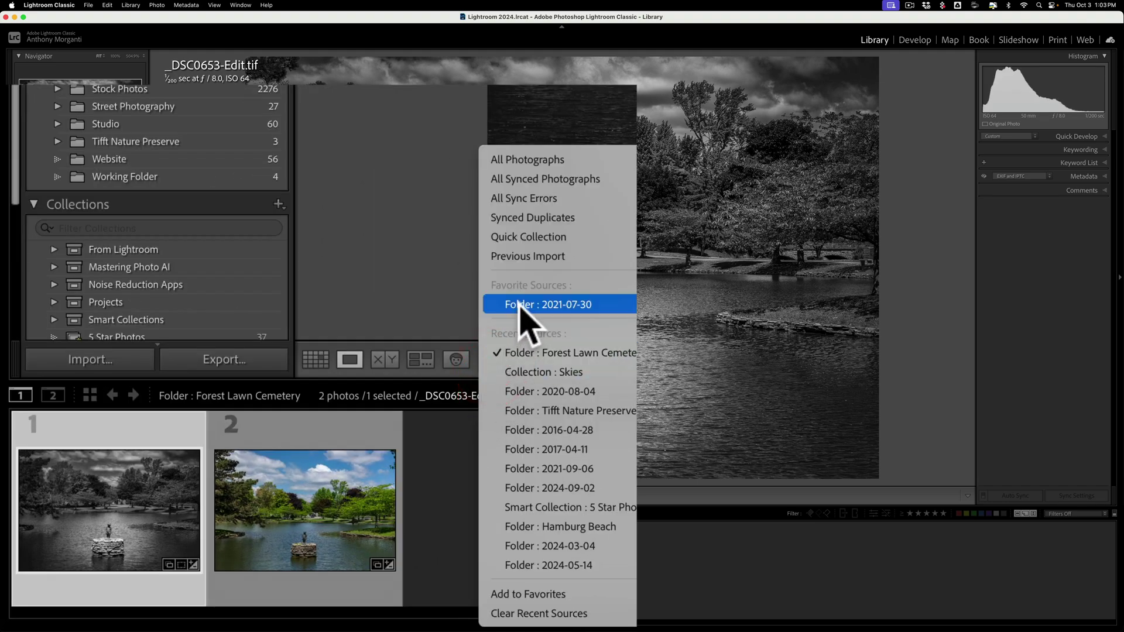
left_click(520, 306)
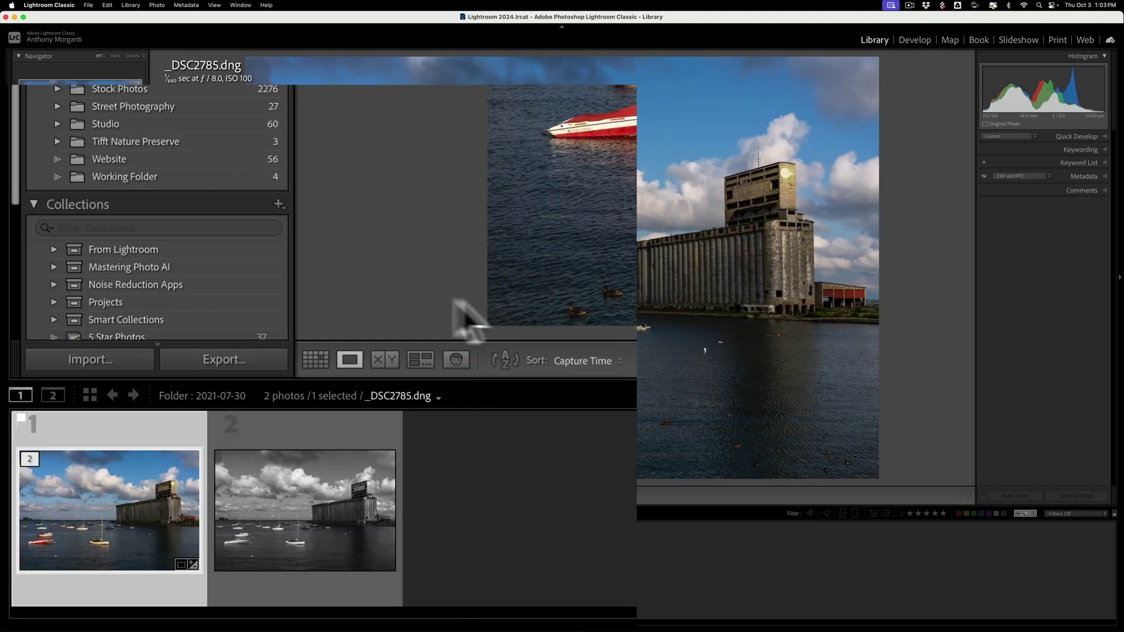
Step: Add the Skies collection to favorite sources and confirm it appears in the list
scroll(227, 179, "down", 5)
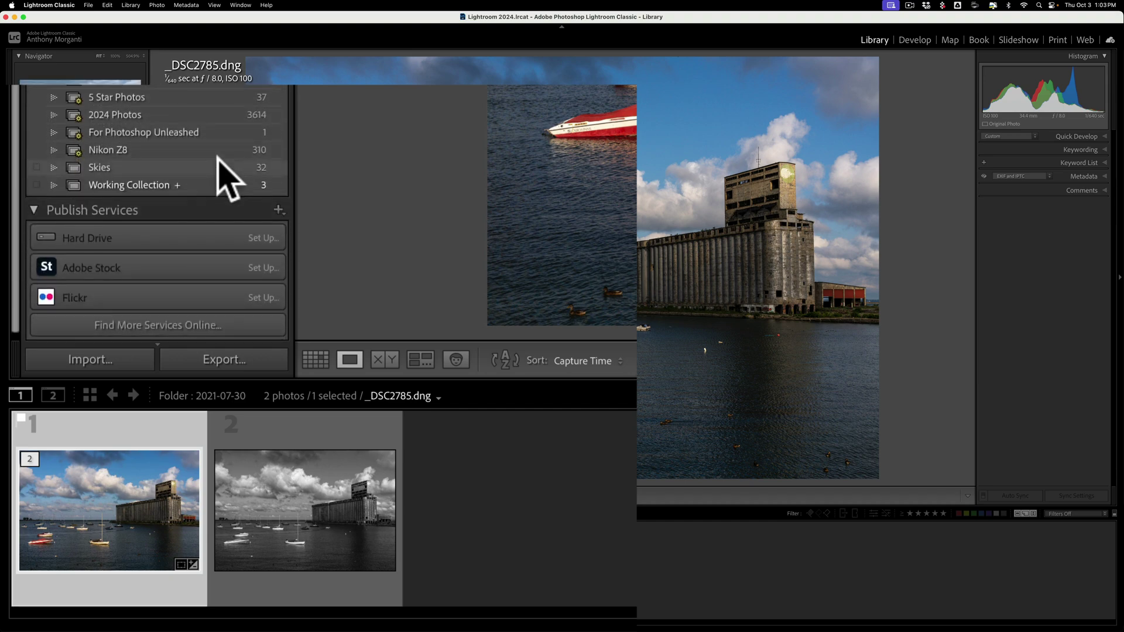
left_click(191, 167)
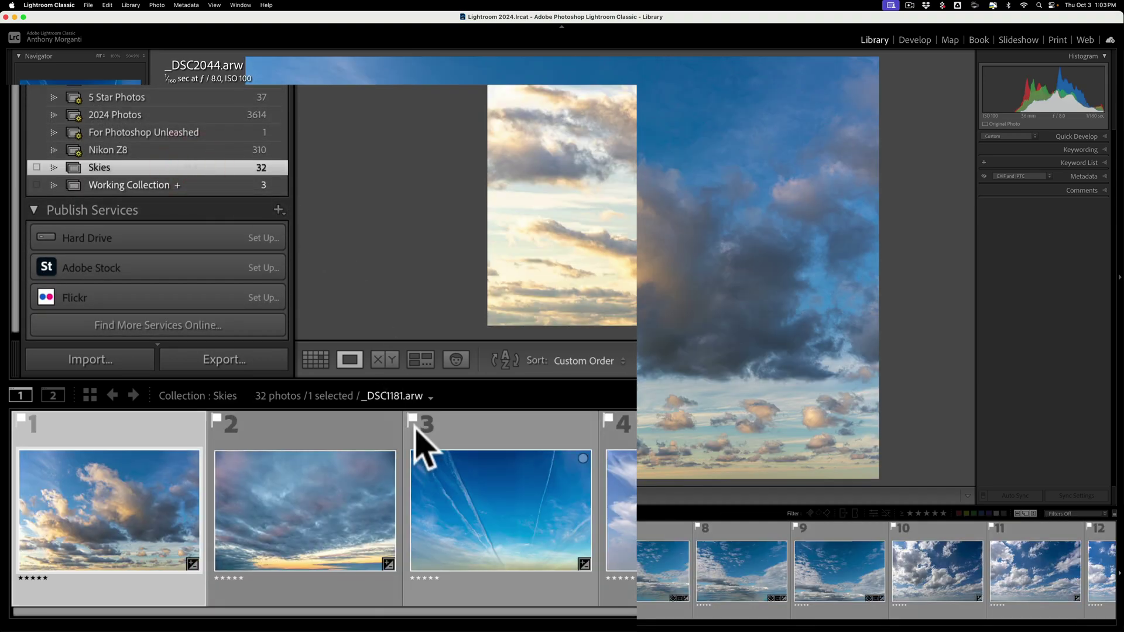
left_click(419, 393)
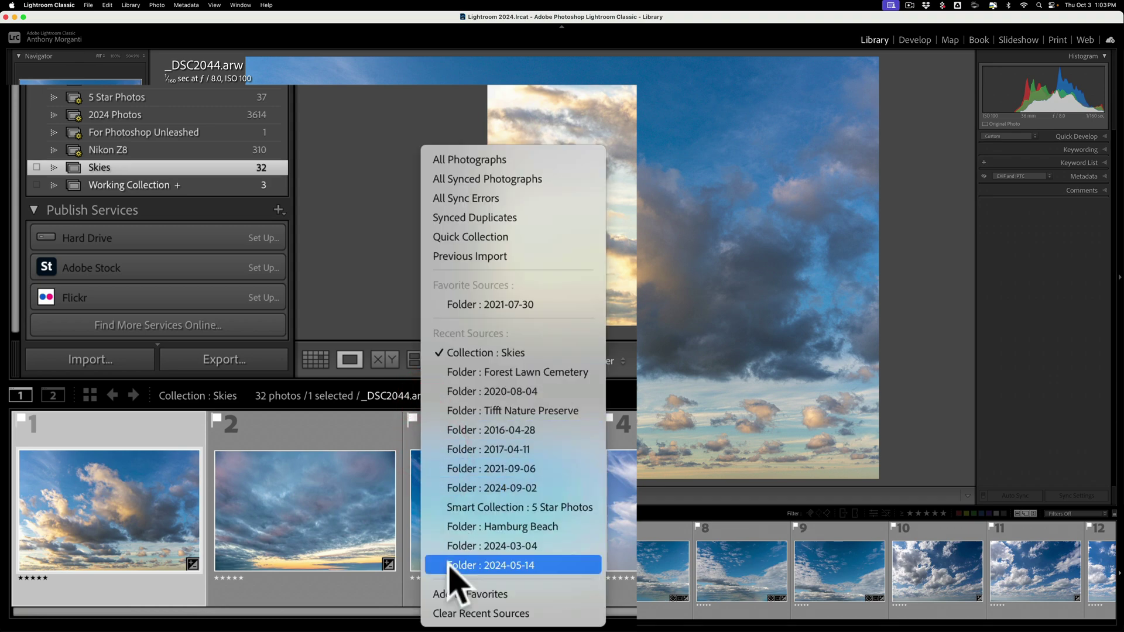
left_click(449, 587)
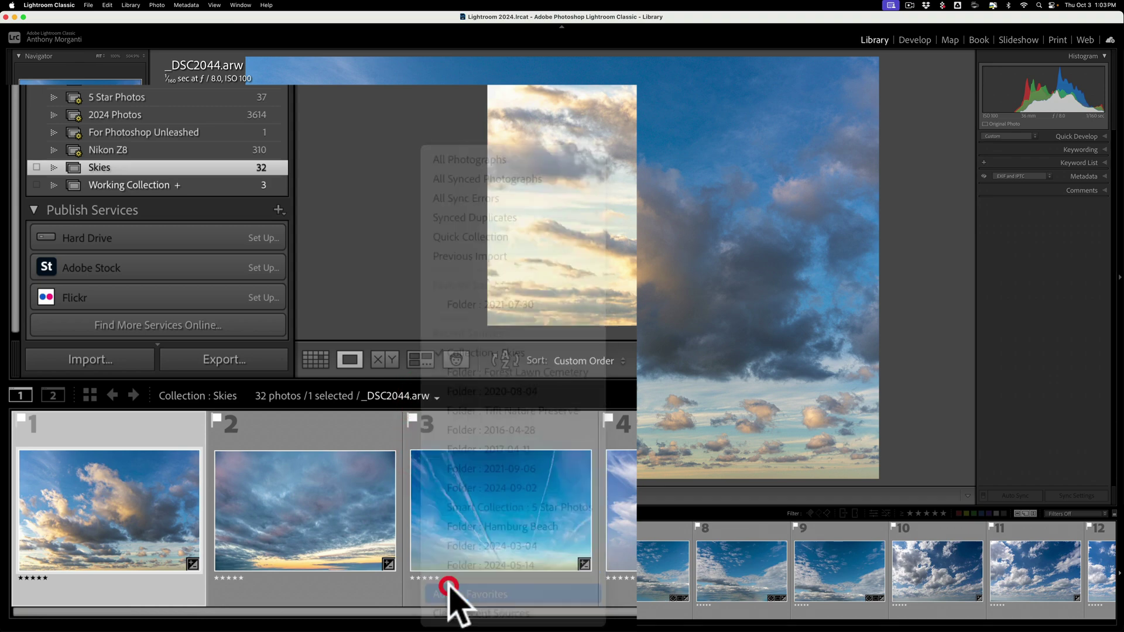
left_click(417, 396)
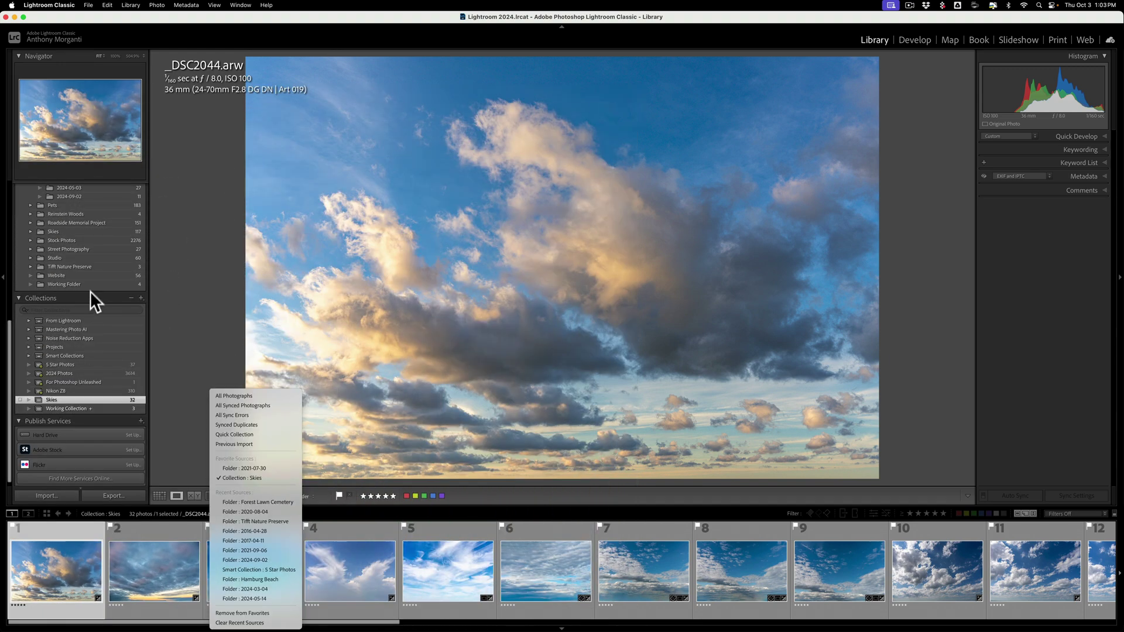
left_click(92, 265)
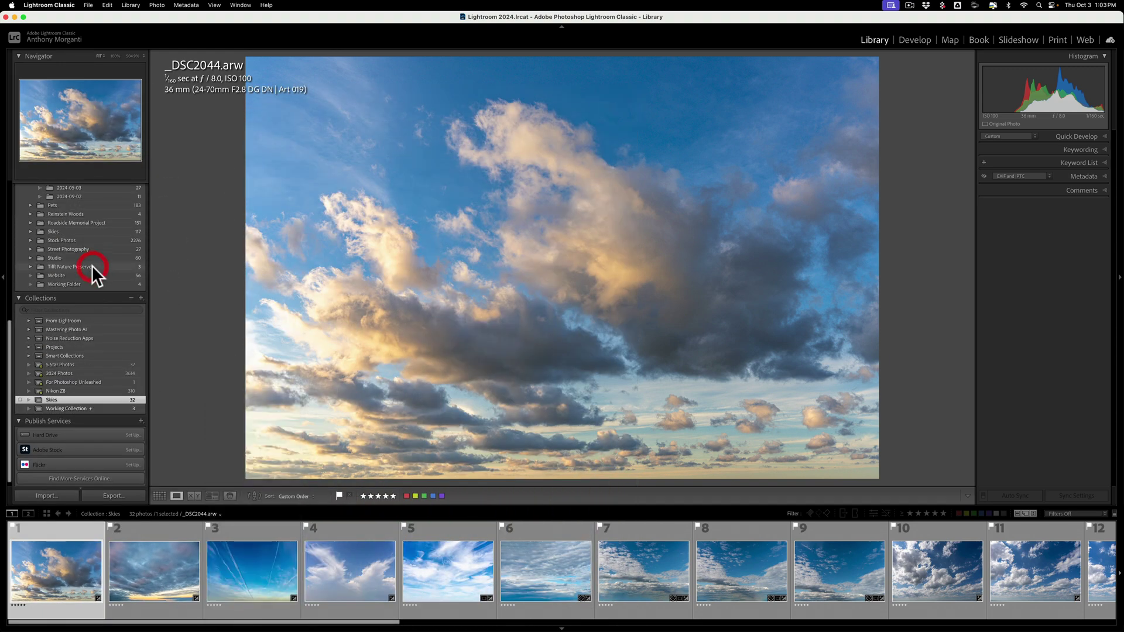
Step: From Tifft Nature Preserve 2016-04-28, jump to favorite Skies, then folder 2021-07-30
left_click(31, 267)
left_click(56, 275)
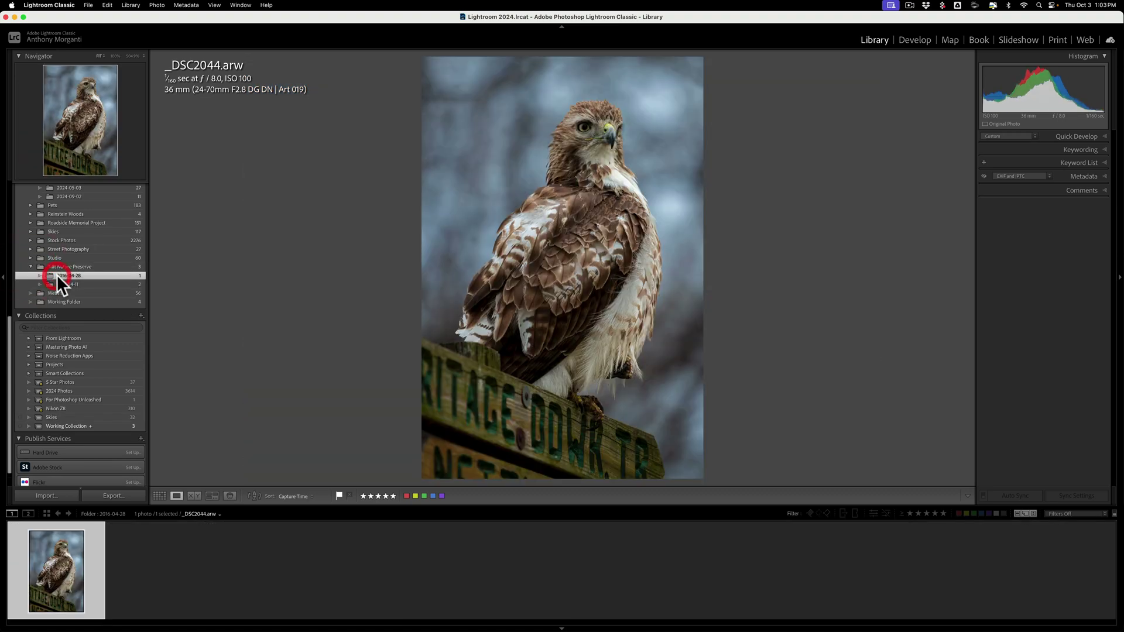
left_click(210, 513)
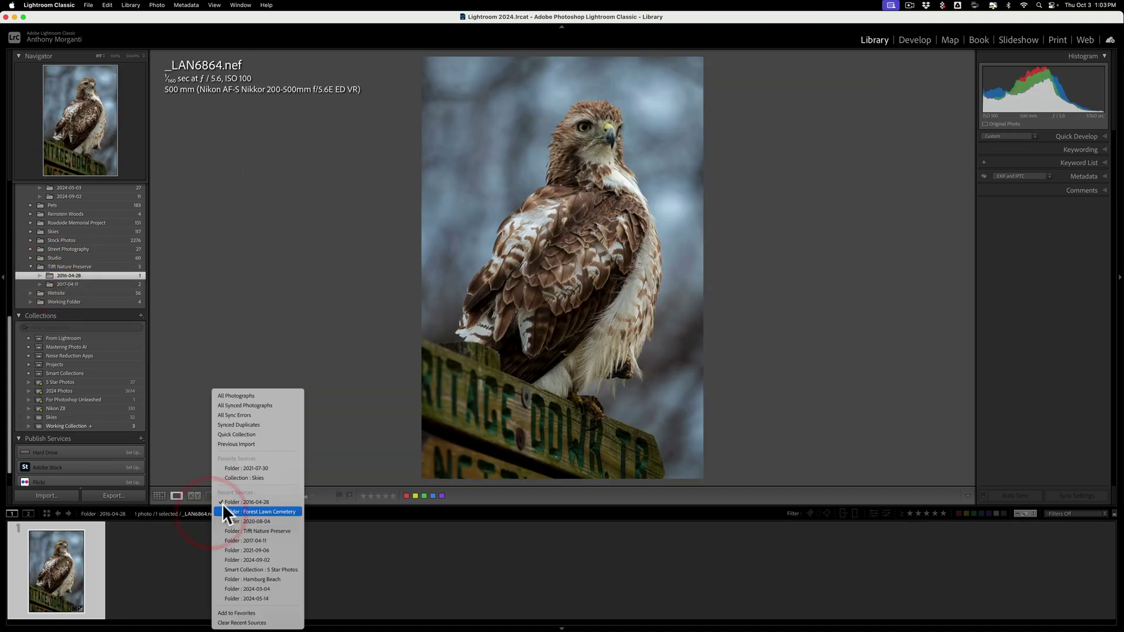
left_click(239, 477)
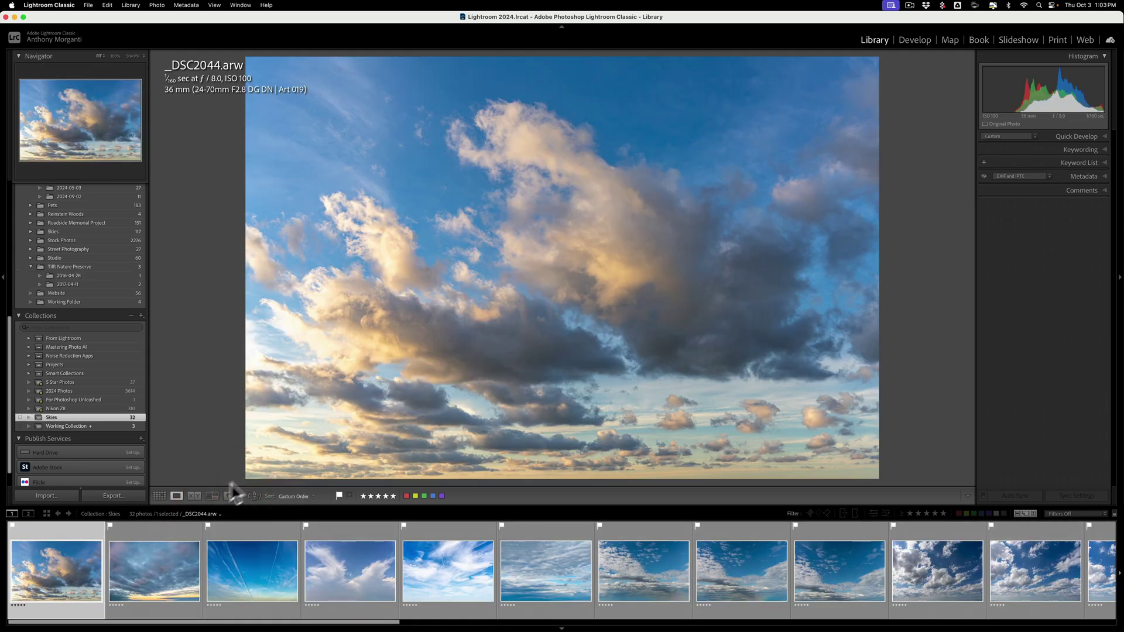
left_click(206, 512)
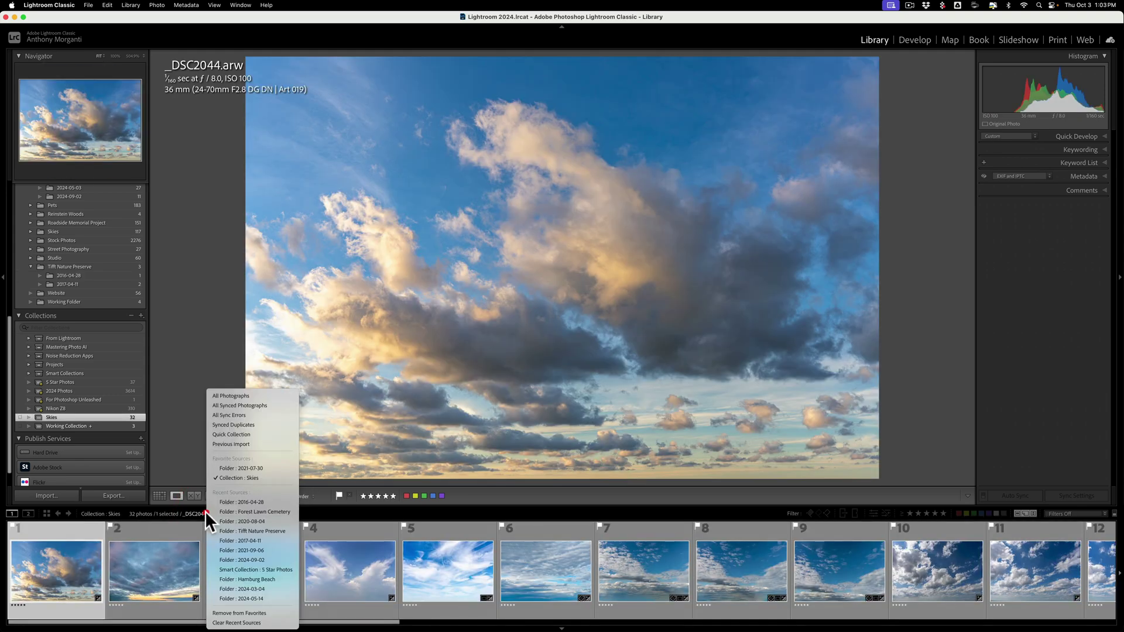
left_click(227, 468)
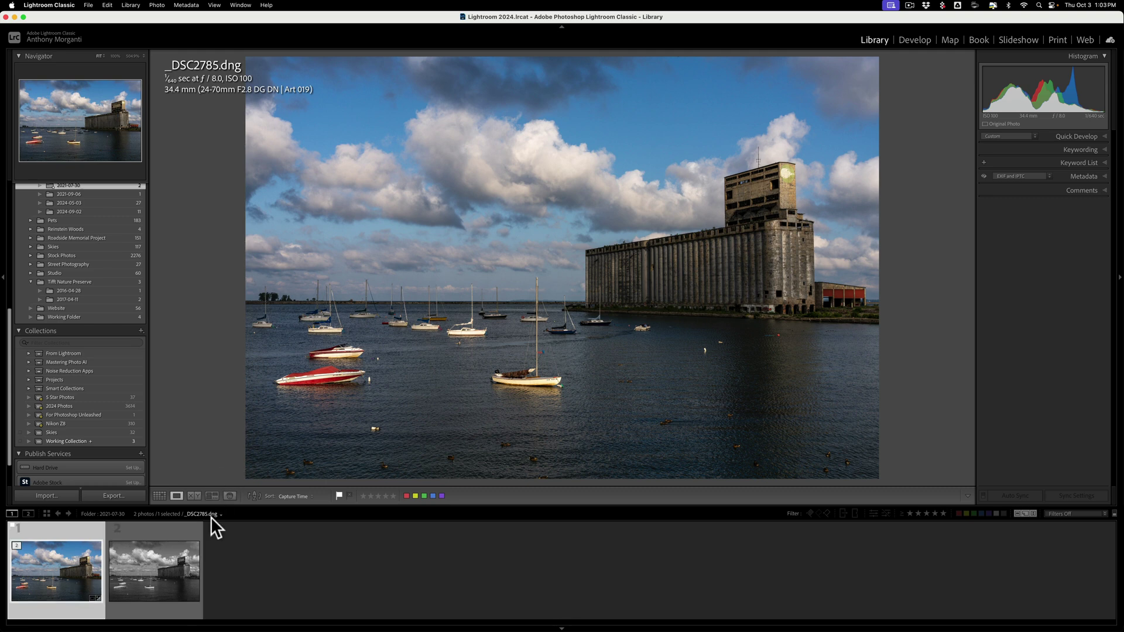
Step: Remove folder 2021-07-30 from favorites, leaving only Skies as a favorite
scroll(111, 195, "up", 3)
scroll(110, 196, "up", 1)
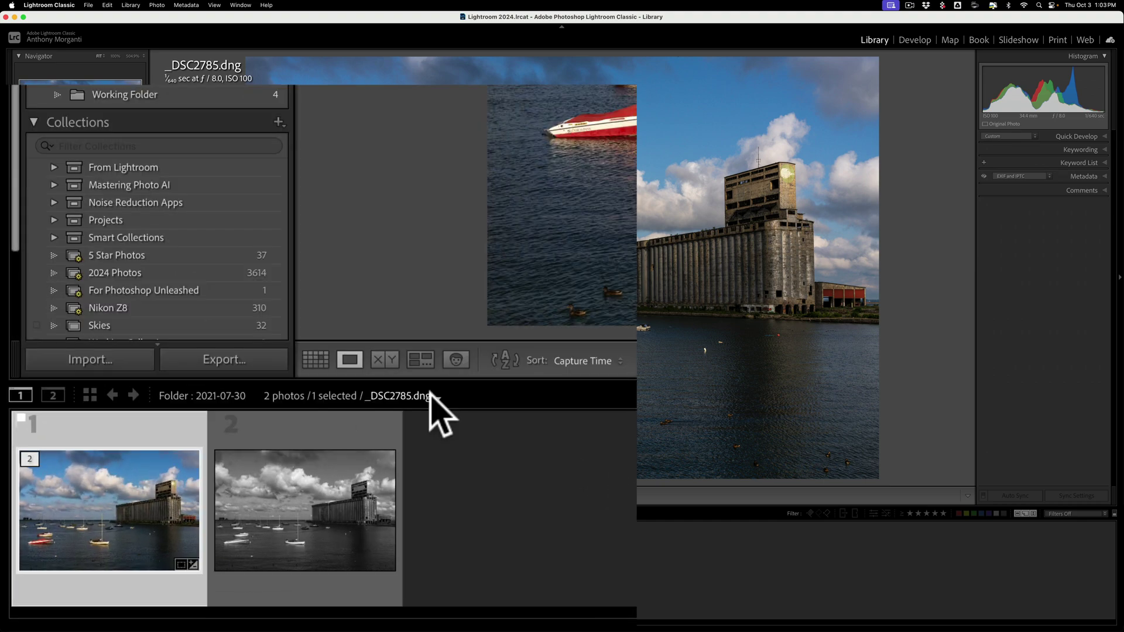
left_click(433, 396)
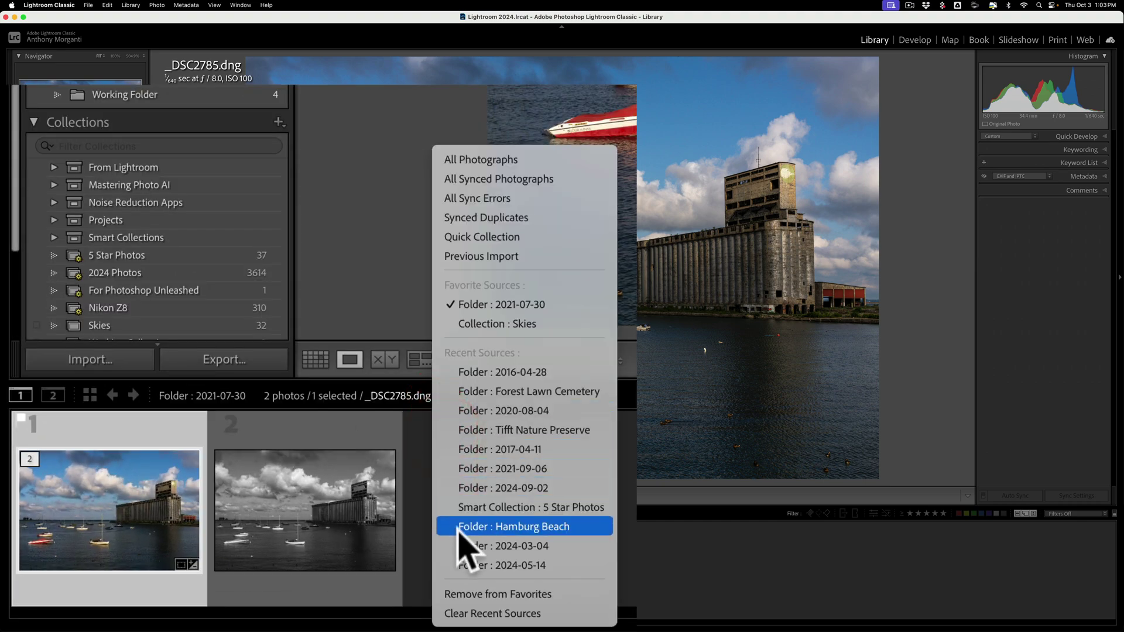
left_click(486, 595)
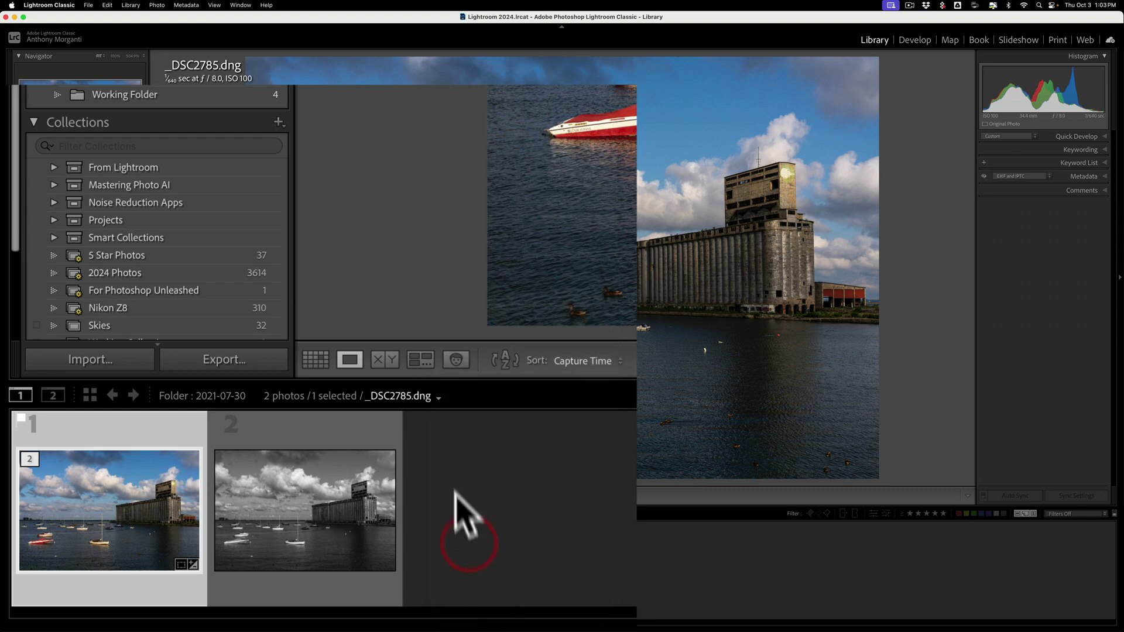
left_click(436, 399)
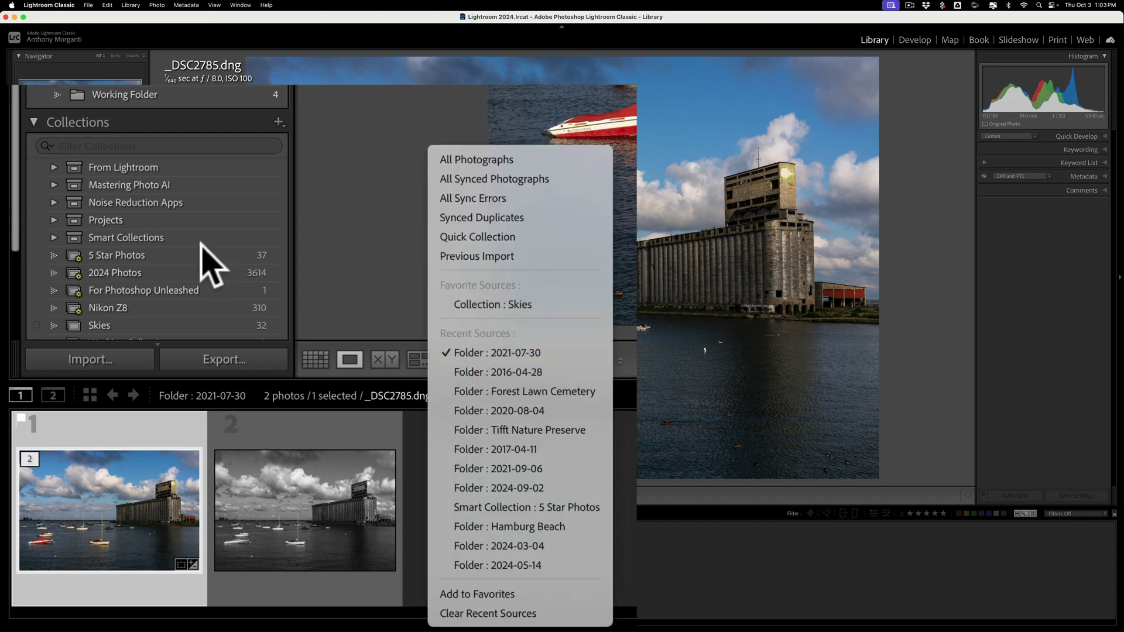
left_click(363, 257)
Step: Remove the Skies collection from favorites and confirm no favorite sources remain
scroll(163, 188, "down", 5)
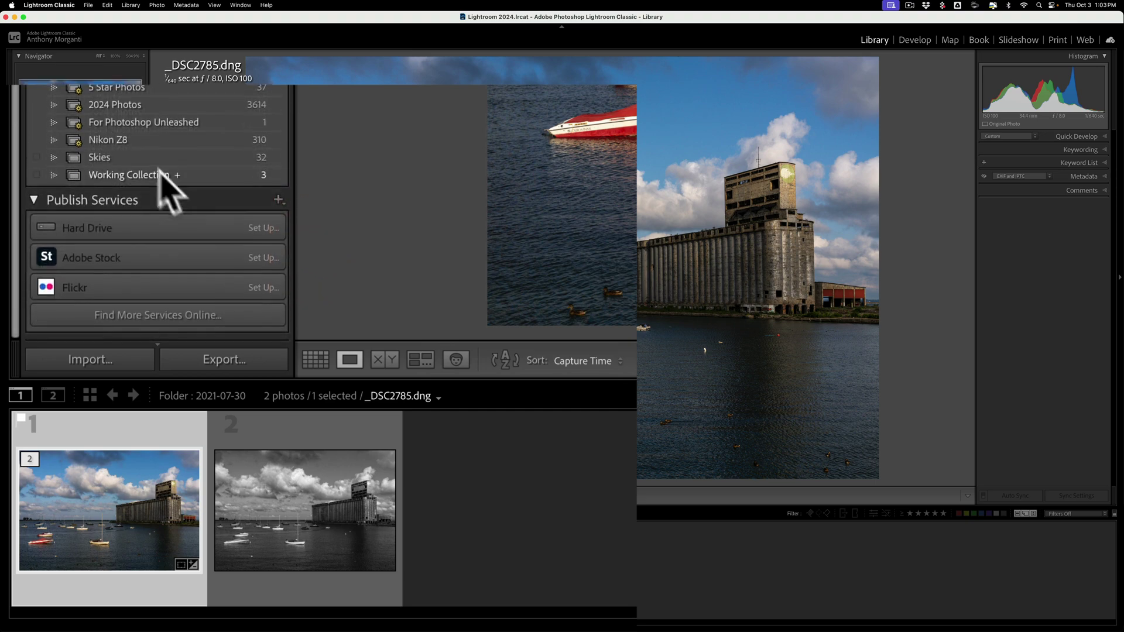
left_click(139, 157)
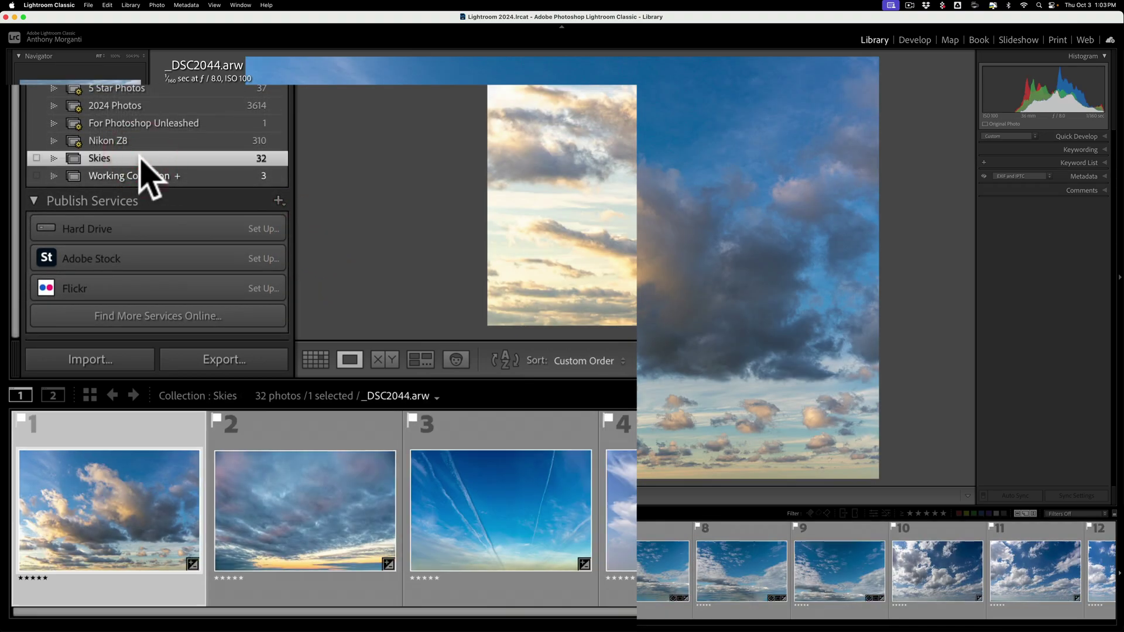
left_click(424, 398)
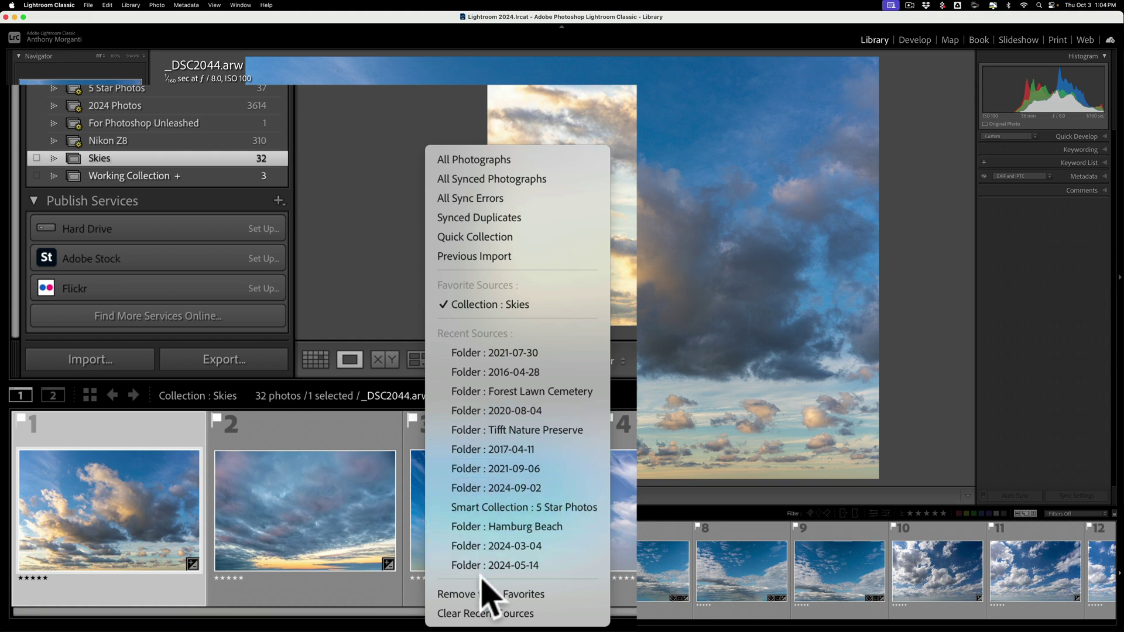
left_click(482, 594)
left_click(419, 399)
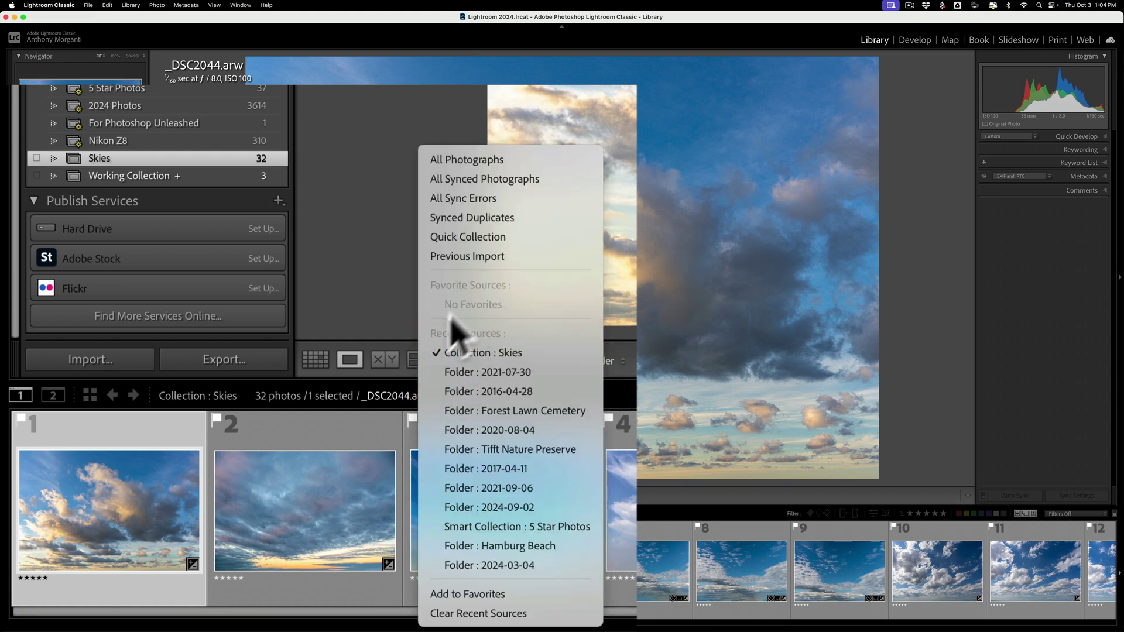
left_click(384, 226)
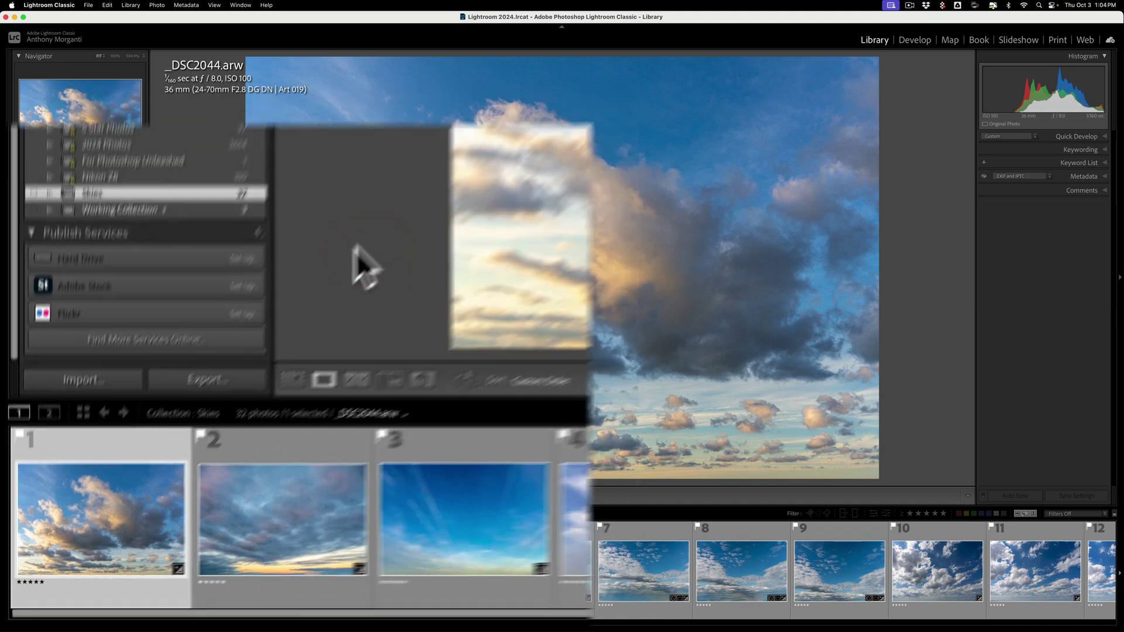